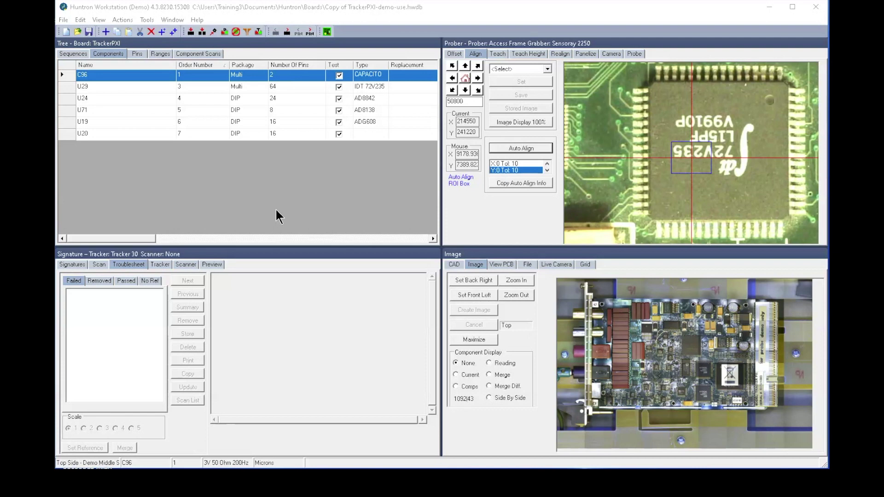
View the stored component scans of C96 and return to the board's component list.
left_click(197, 53)
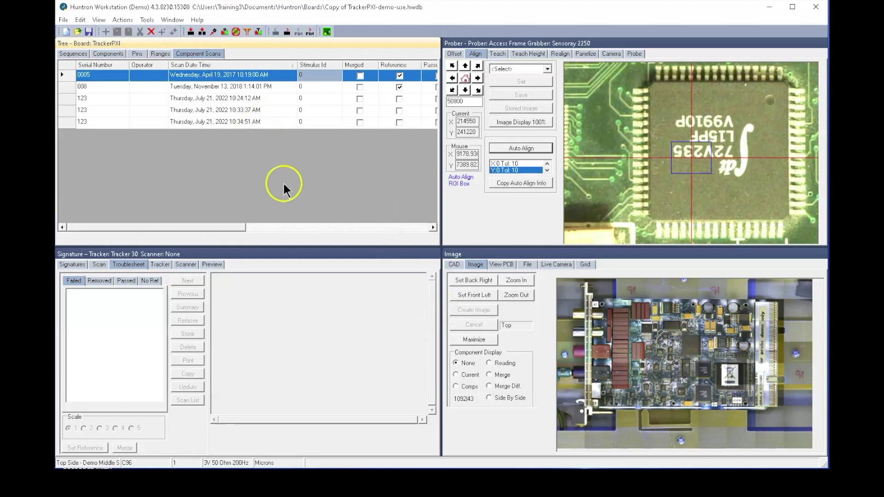
left_click(108, 53)
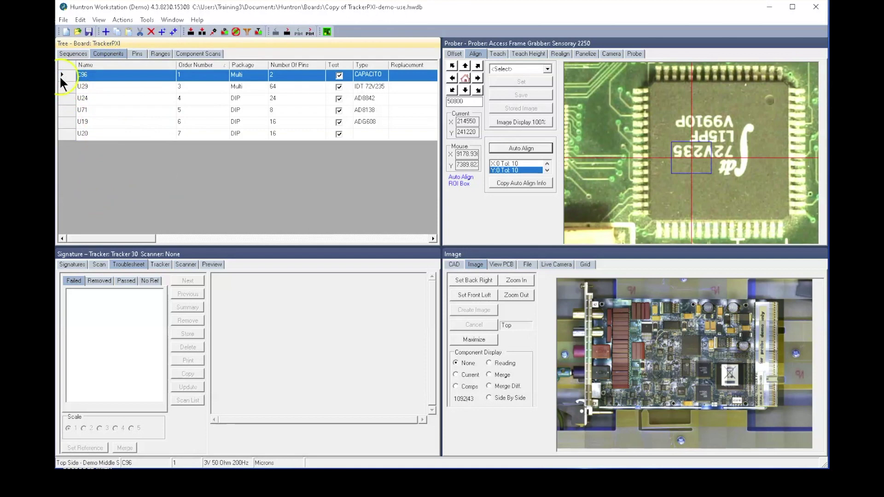
left_click(202, 53)
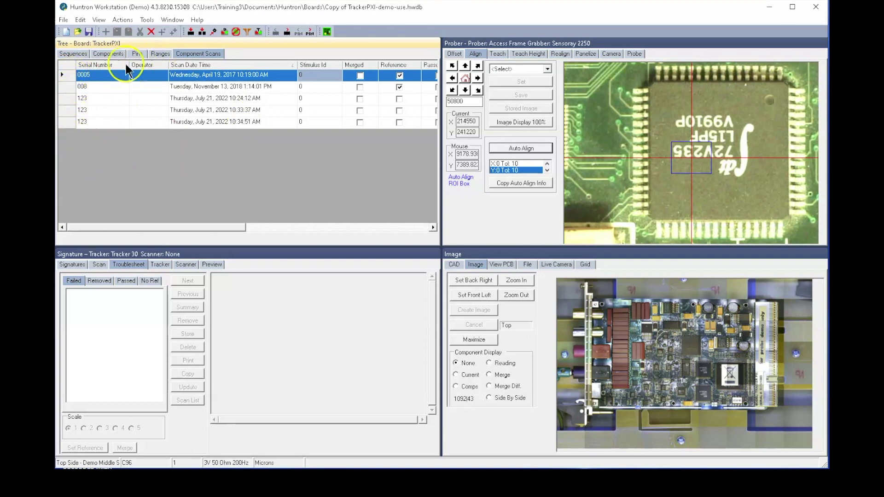
left_click(107, 55)
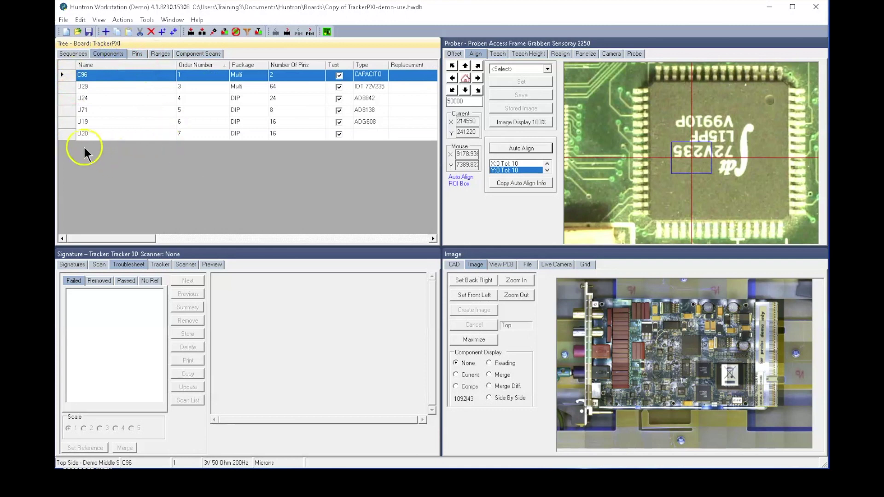
Inspect the component scans of U20, including their scan ID columns, and return to the component list.
left_click(69, 134)
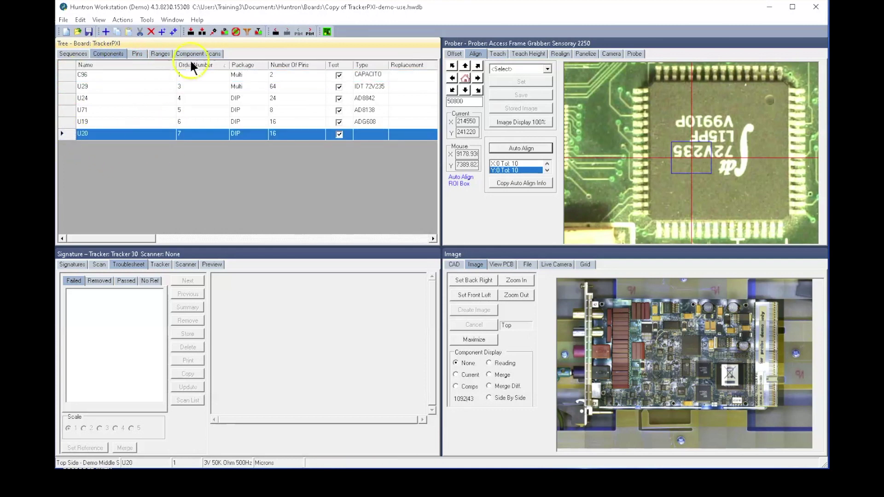
left_click(201, 54)
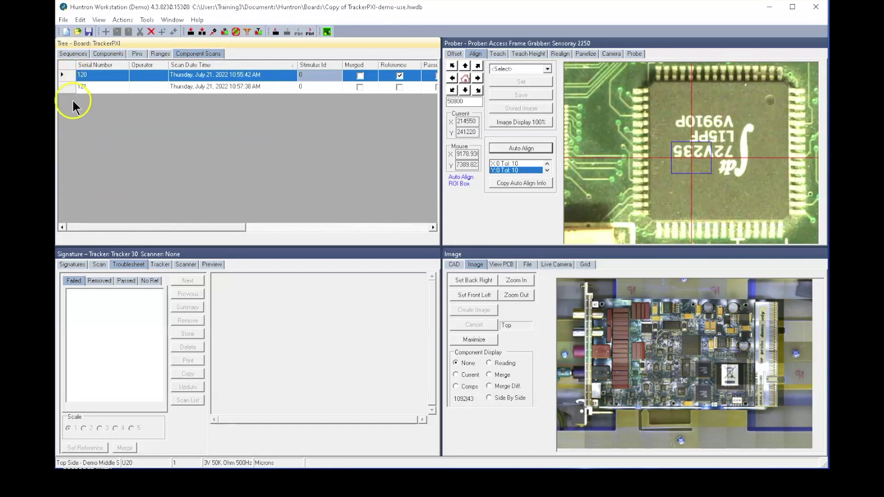
left_click_drag(168, 226, 350, 226)
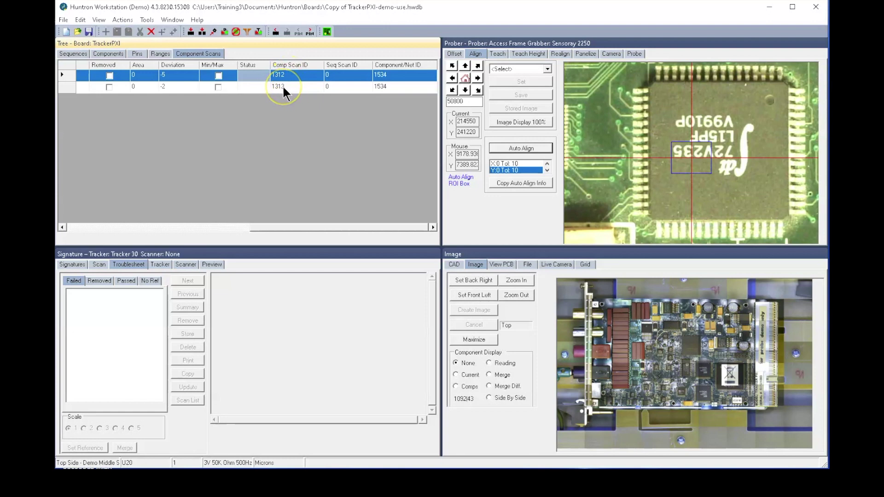
left_click(334, 72)
left_click_drag(339, 225, 110, 232)
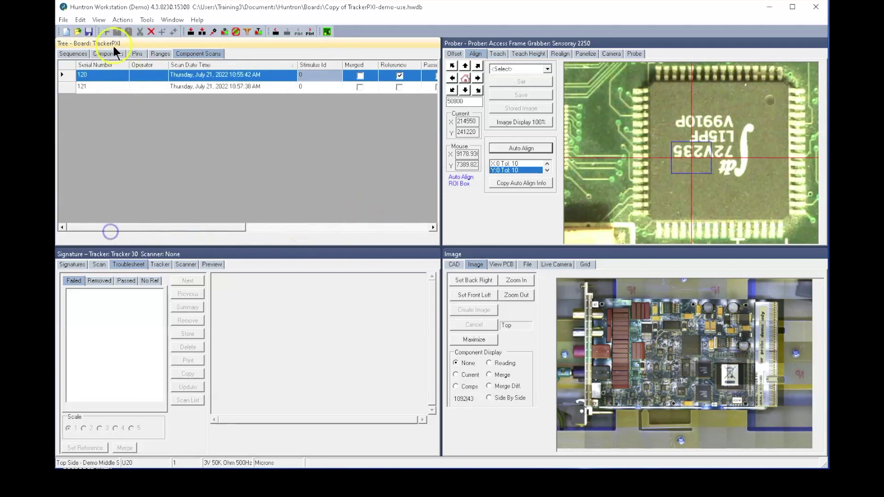
left_click(108, 53)
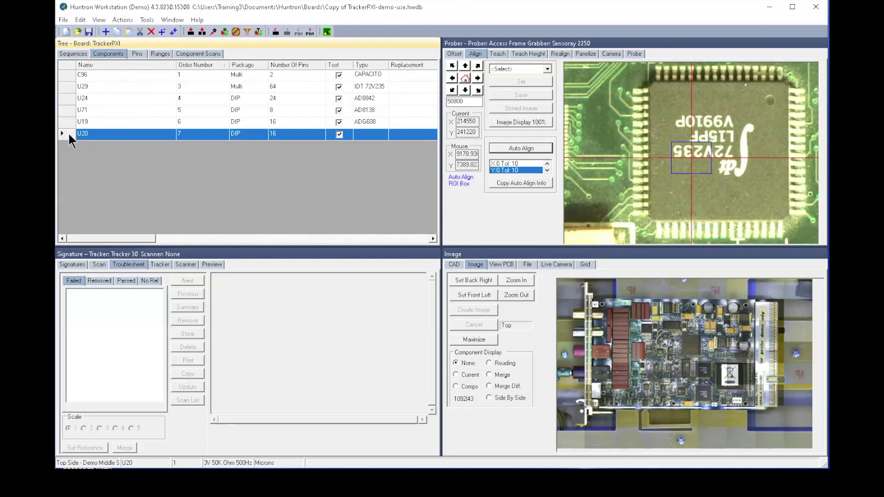
Inspect the component scans of C96, including their sequence scan IDs, and return to the component list.
left_click(66, 74)
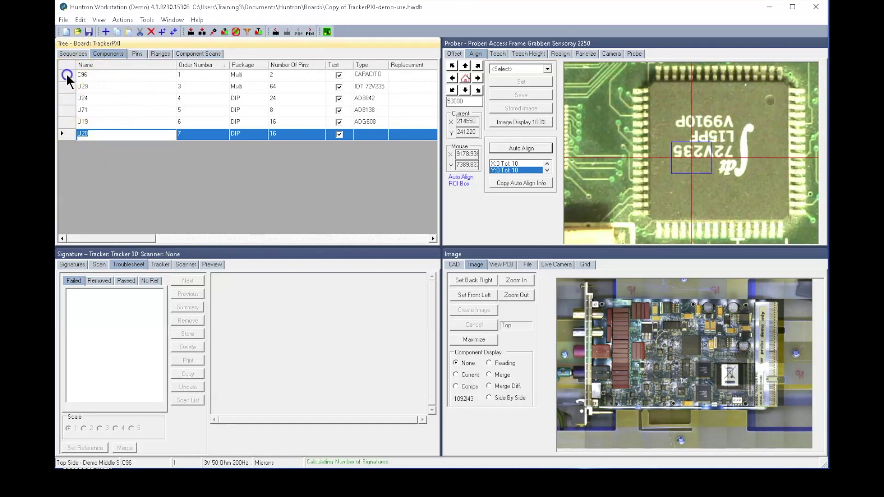
left_click(197, 54)
left_click_drag(197, 224, 394, 217)
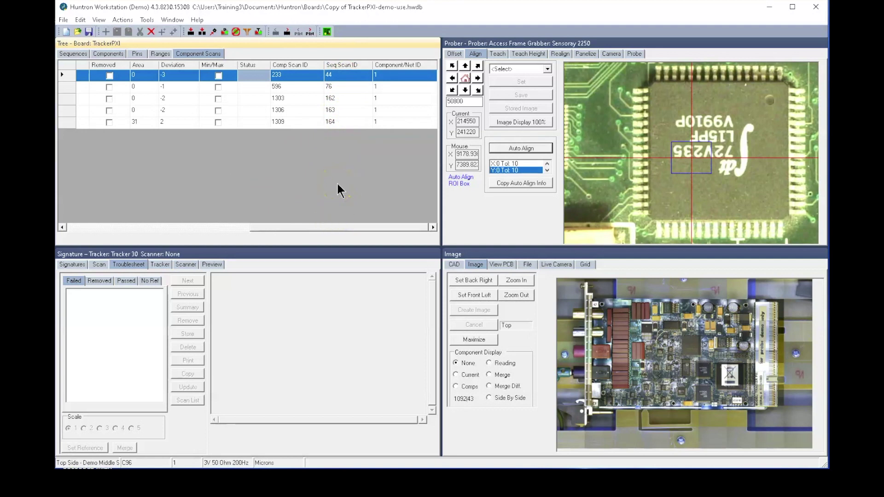
left_click_drag(336, 227, 113, 226)
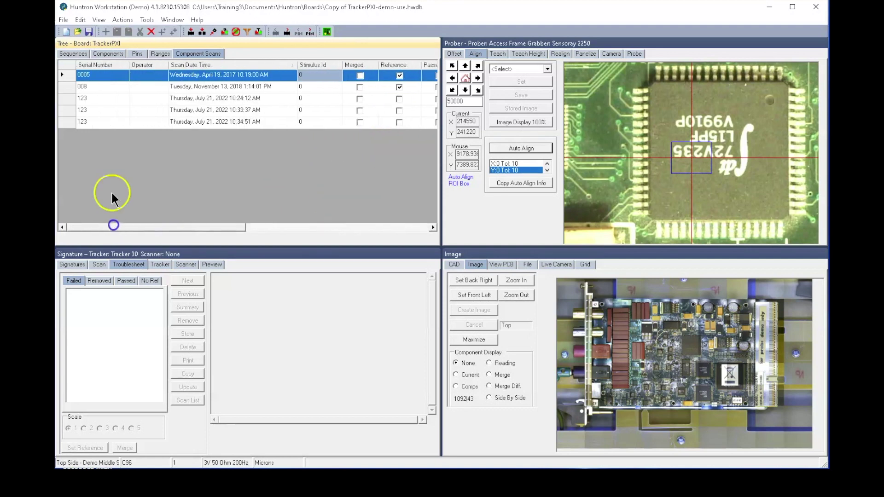
left_click(106, 54)
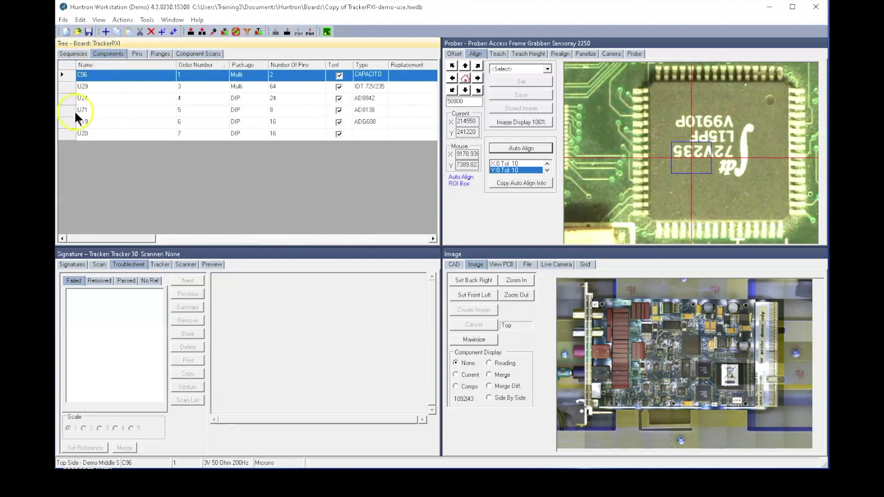
Inspect the component scans of U71, including their component and sequence scan IDs, and return to the component list.
left_click(68, 109)
left_click(188, 54)
left_click(70, 73)
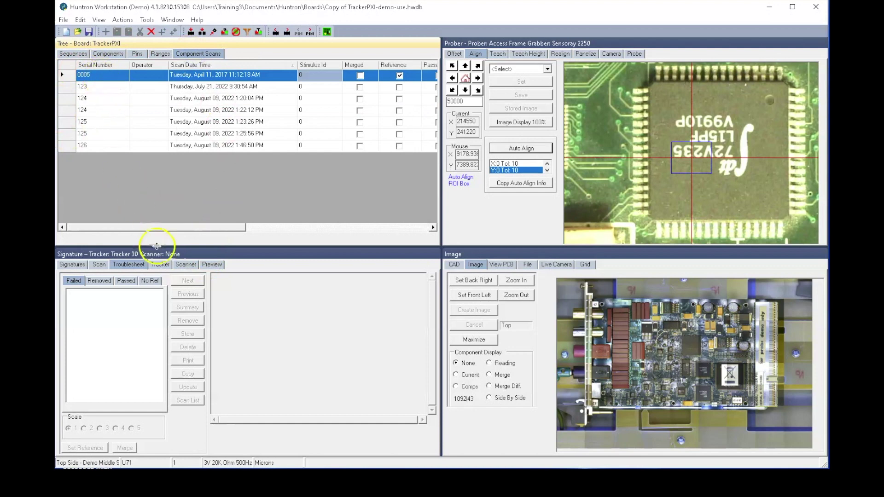
left_click_drag(176, 228, 382, 223)
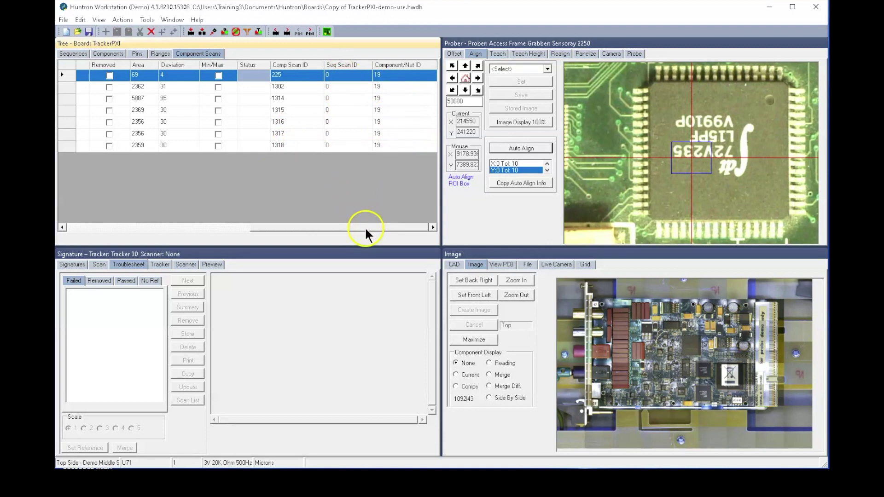
left_click_drag(369, 226, 154, 229)
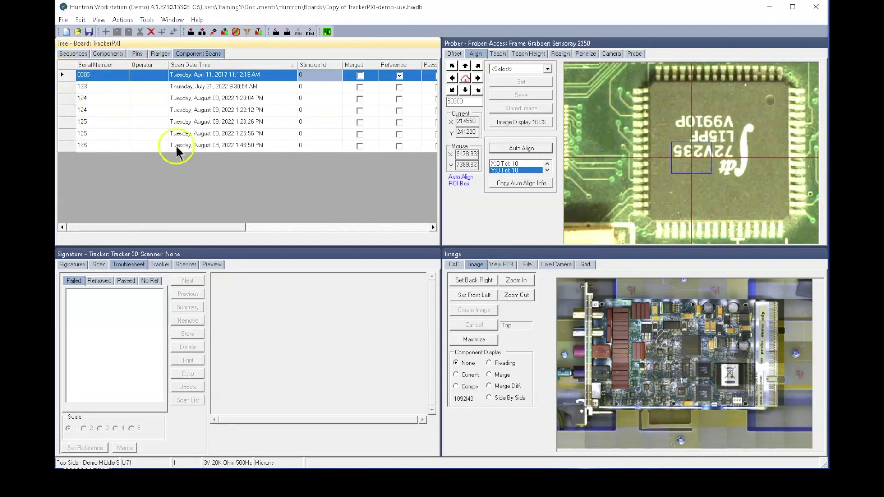
left_click(109, 52)
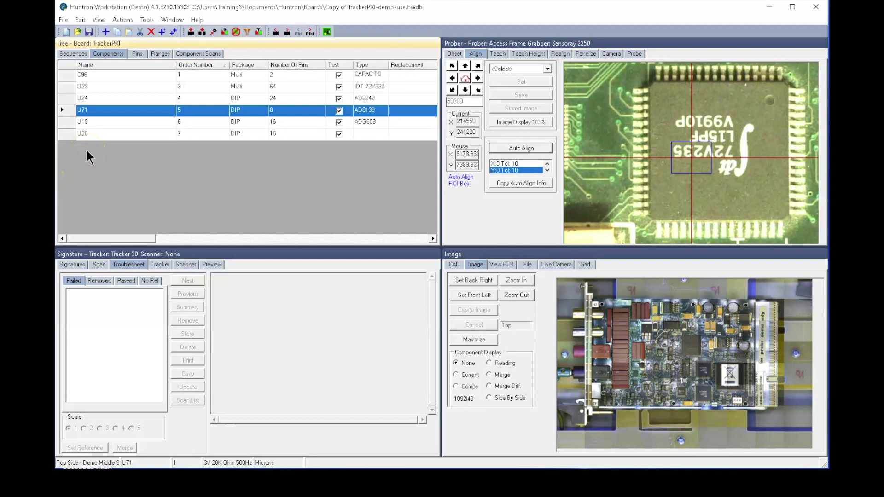
Display the stored signatures and scan list of component U71.
left_click(196, 53)
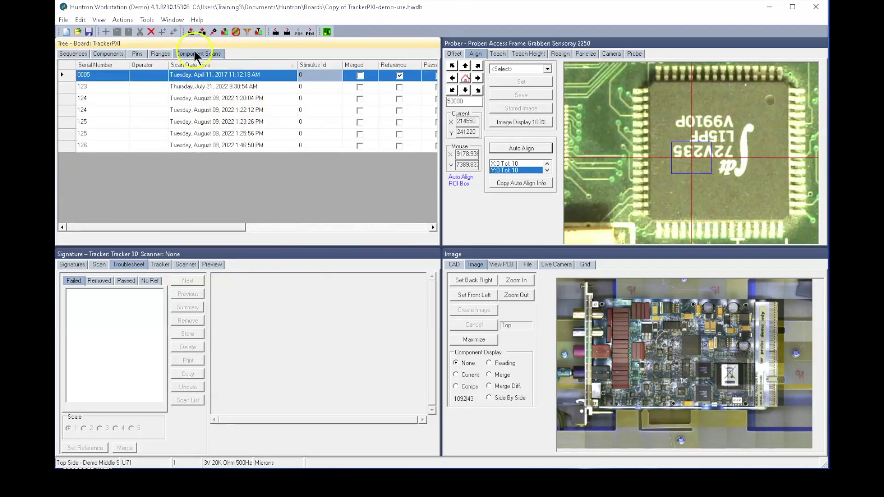
left_click(157, 252)
left_click(72, 266)
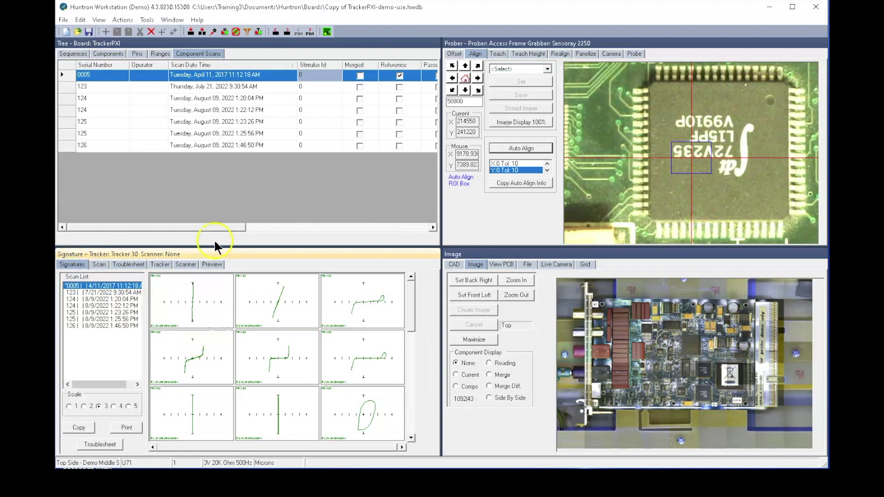
left_click(109, 51)
left_click(67, 110)
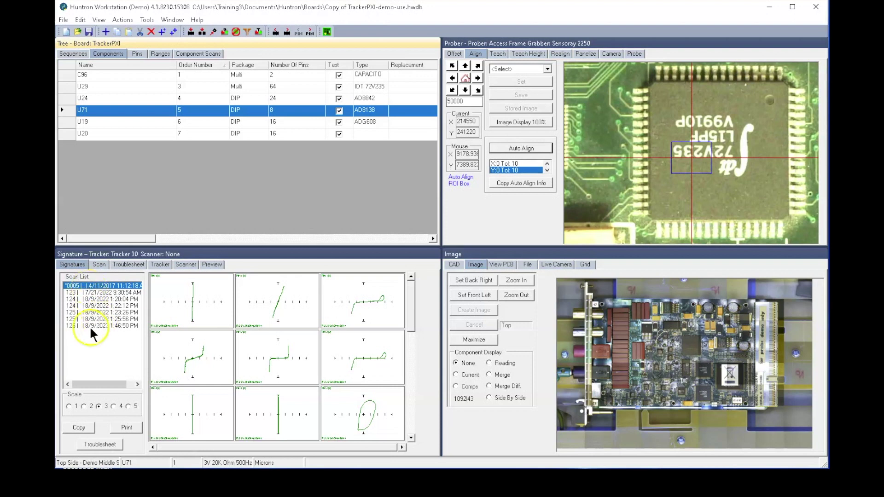
Go through U71's scan list from serial number 0005 to 126, viewing the signatures of each scan.
left_click(66, 286)
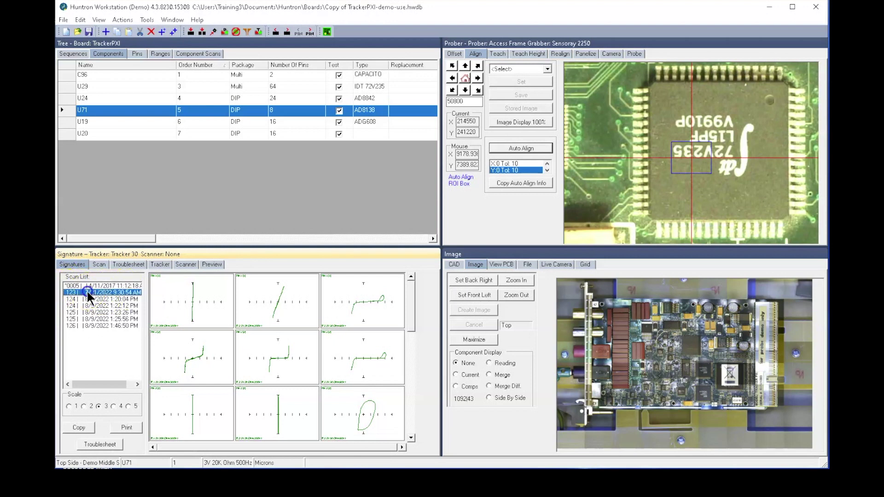
left_click(87, 292)
left_click(102, 304)
left_click(106, 312)
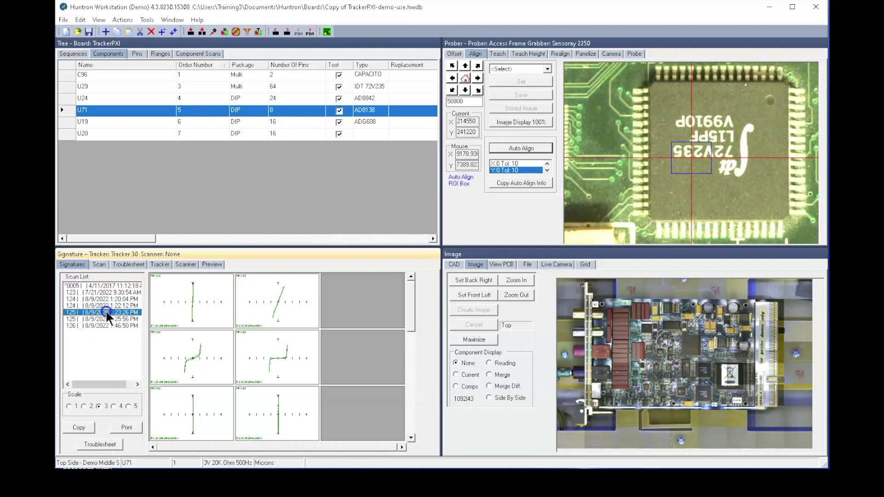
left_click(105, 319)
left_click(106, 325)
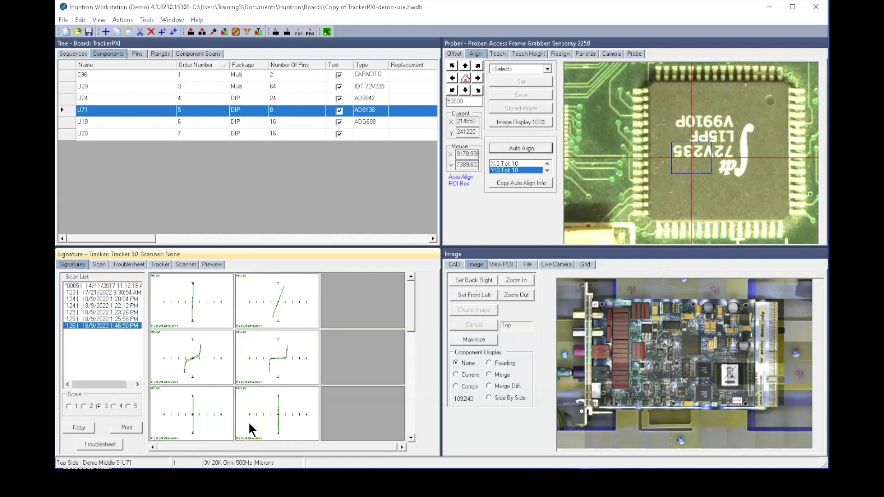
Load U71's serial number 124 component scan from August 09, 2022 1:22:12 PM for troubleshooting.
left_click(201, 278)
left_click(201, 216)
left_click(212, 52)
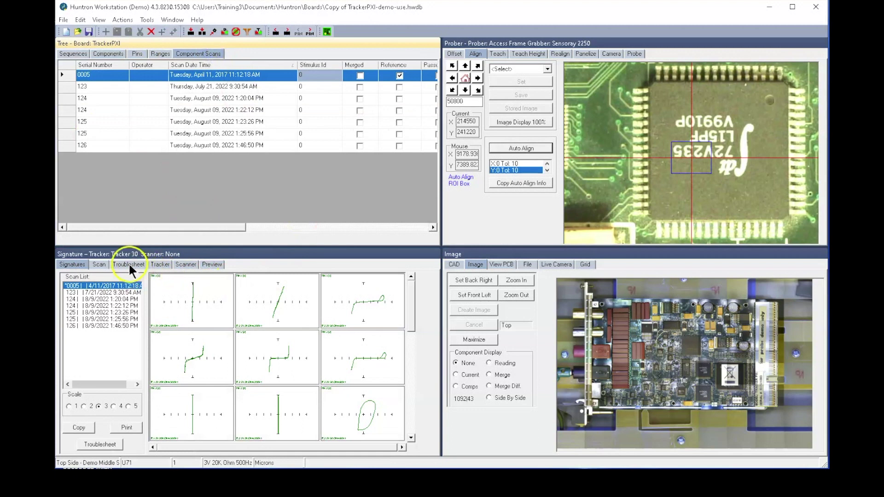
left_click(129, 264)
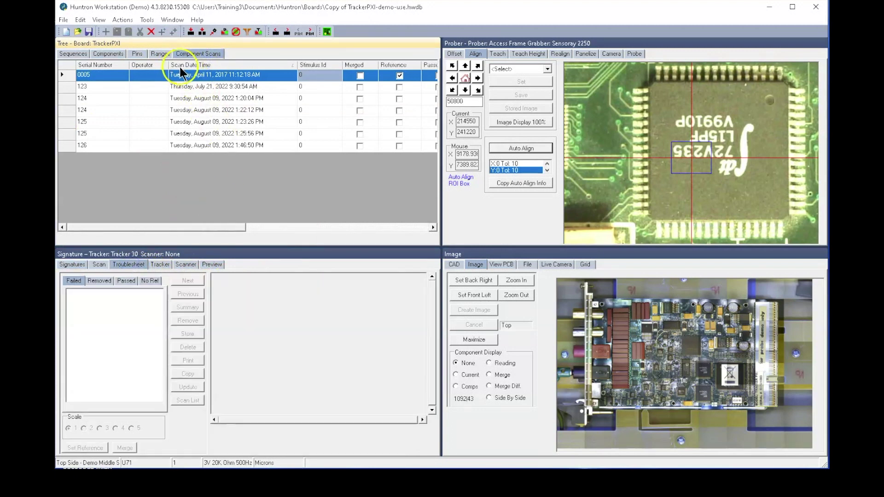
left_click(70, 110)
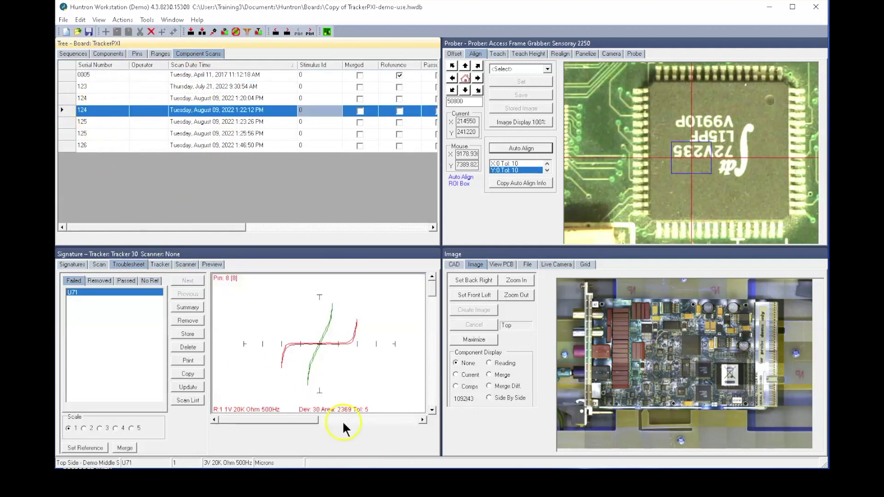
Show U71's troubleshoot signatures as a grid at scale 3 and look through the pin comparisons.
double_click(319, 322)
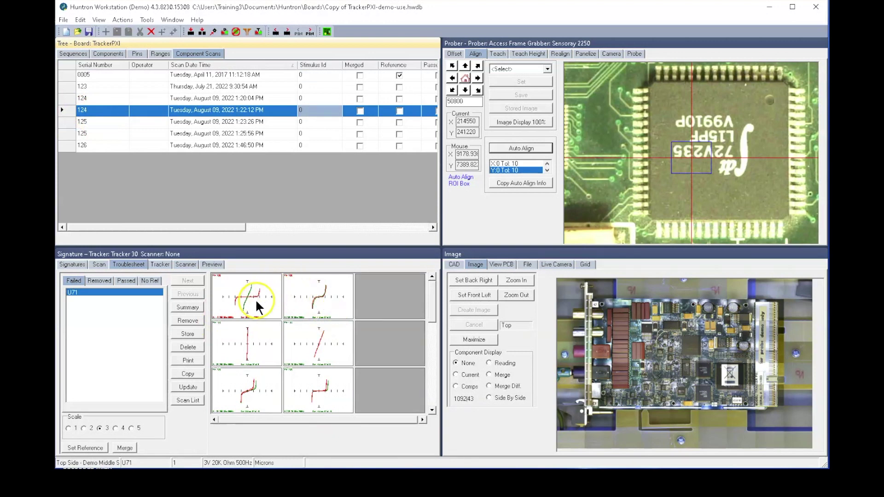
left_click(432, 387)
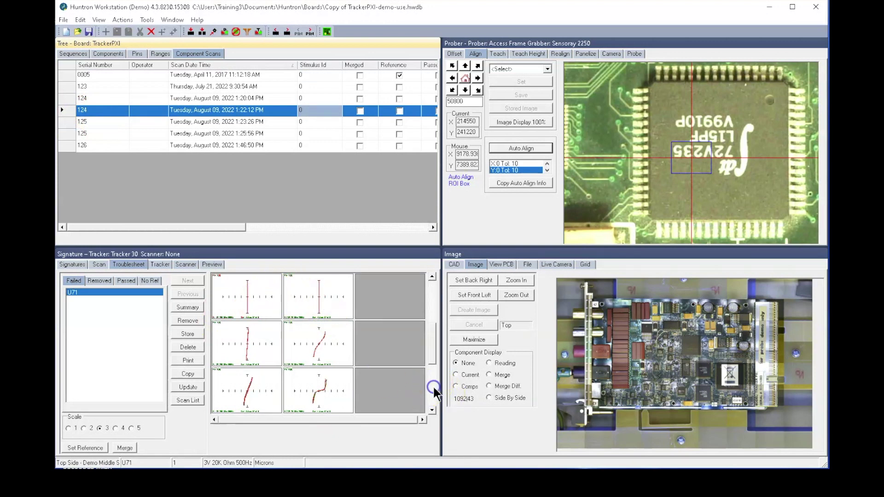
left_click(432, 286)
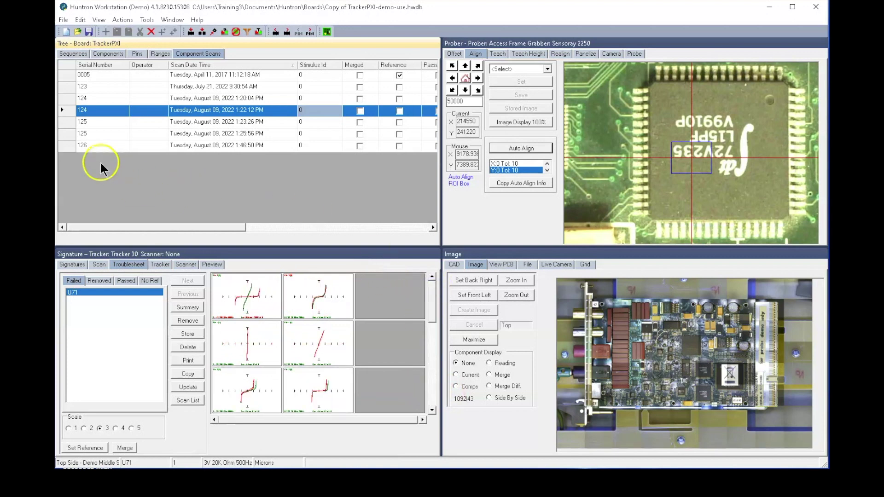
Troubleshoot U71's serial number 126 and 123 scans, and view the troubleshoot report options without making a report.
left_click(101, 145)
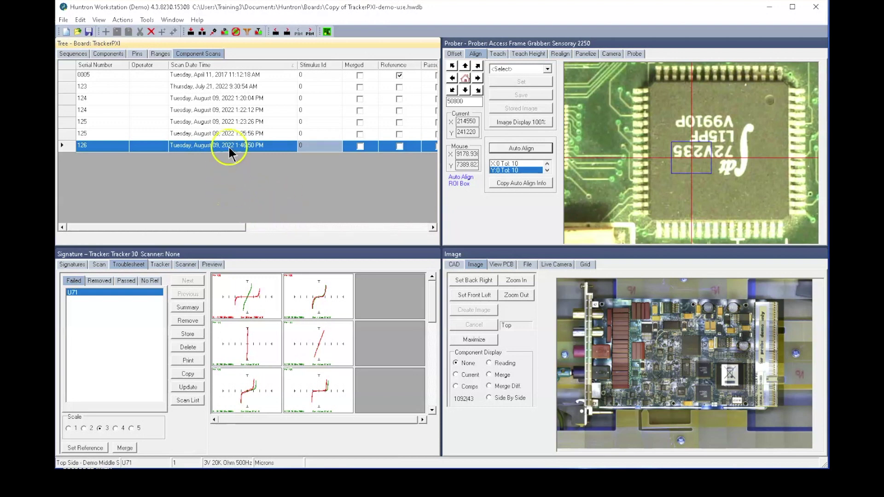
left_click(65, 86)
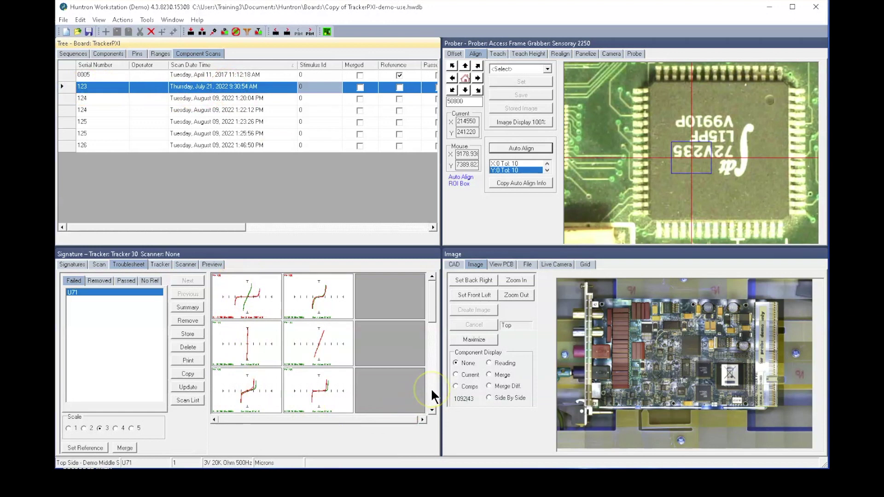
left_click(415, 262)
left_click(188, 360)
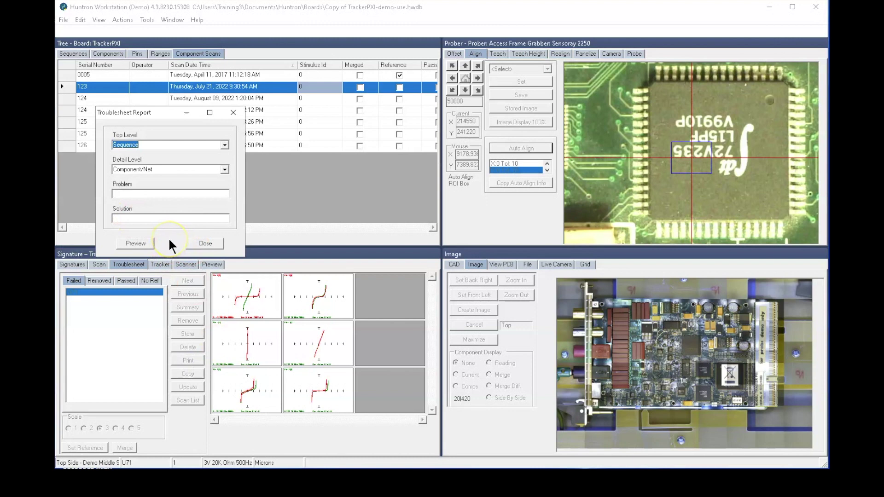
left_click(213, 243)
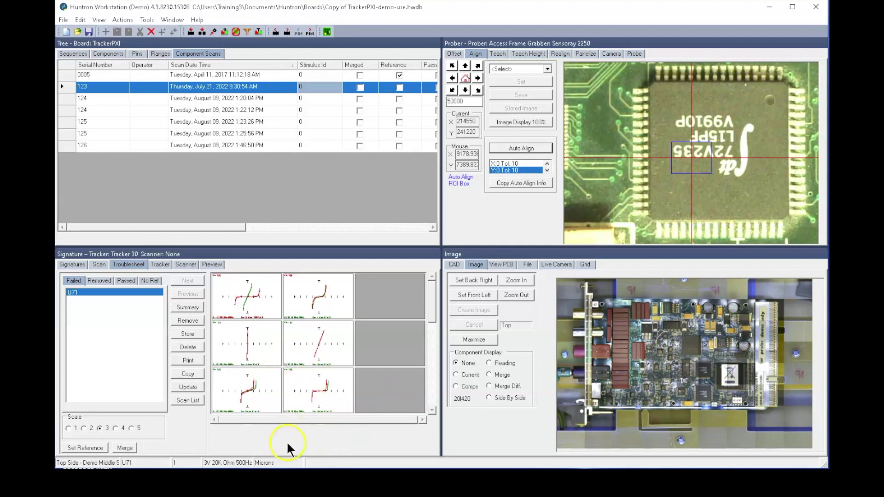
Prepare to store U71's serial number 123 troubleshoot data at the Pin level with the problem described as "reset failed".
left_click(186, 333)
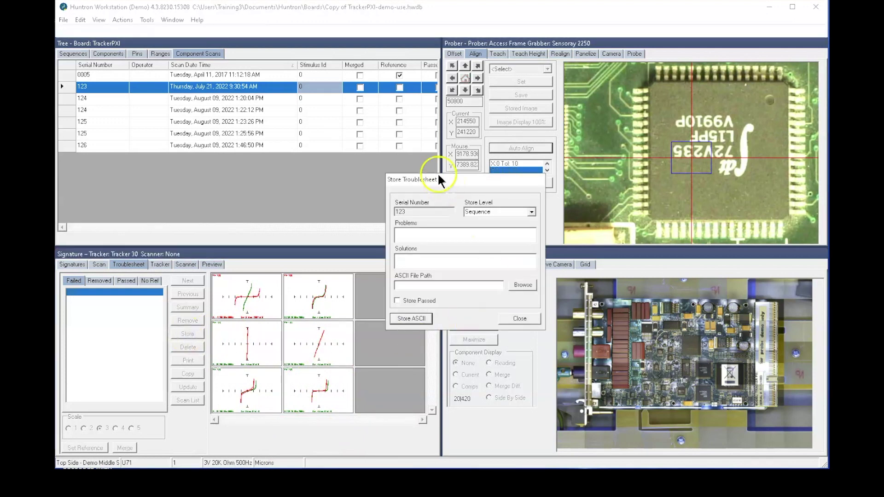
left_click_drag(441, 177, 421, 174)
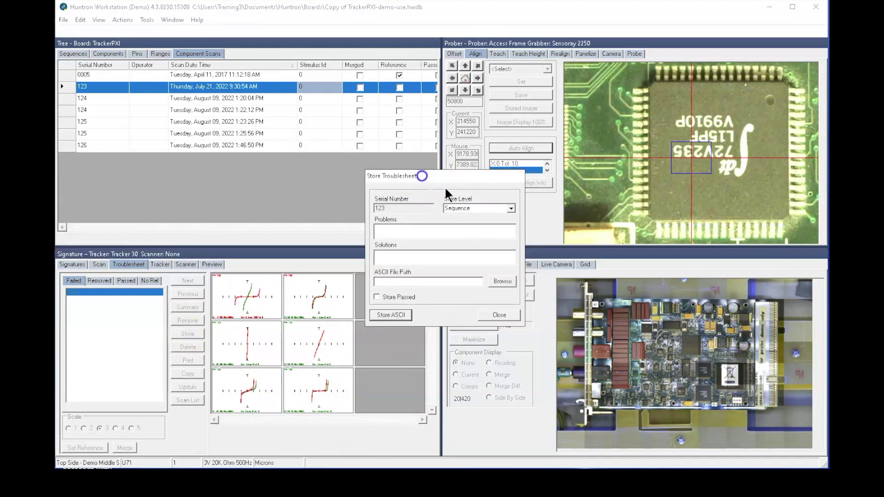
left_click(510, 209)
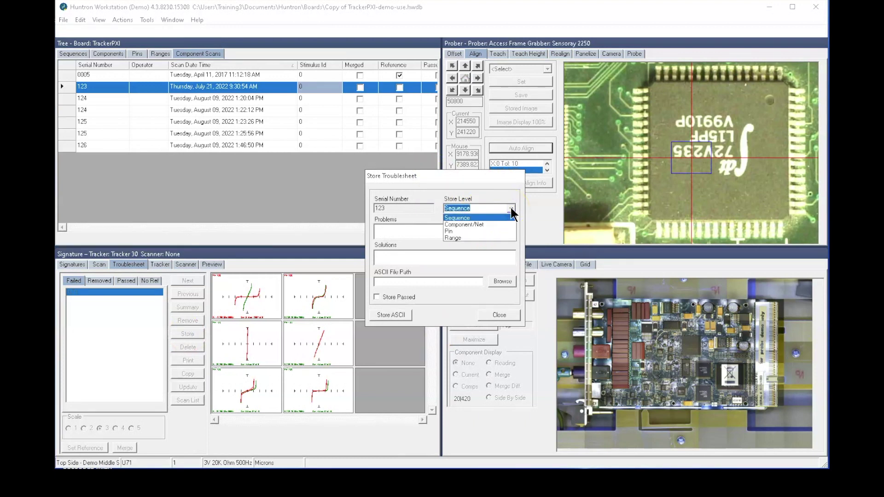
left_click(492, 230)
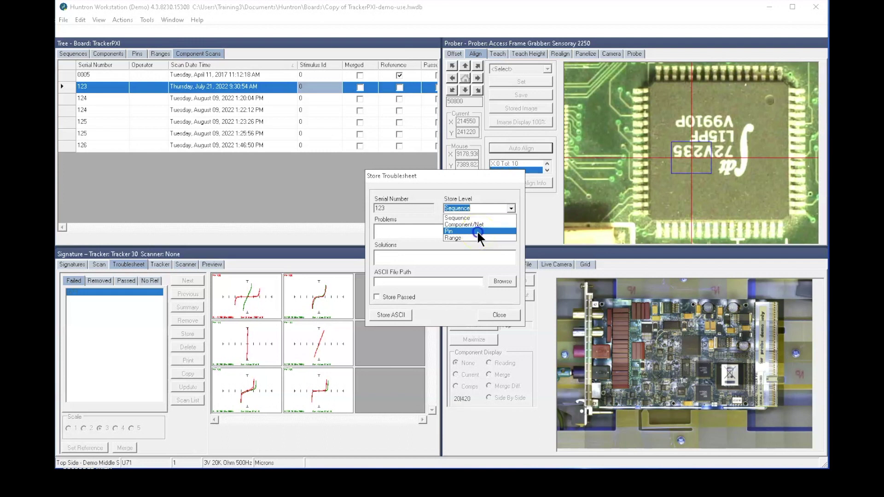
left_click(475, 231)
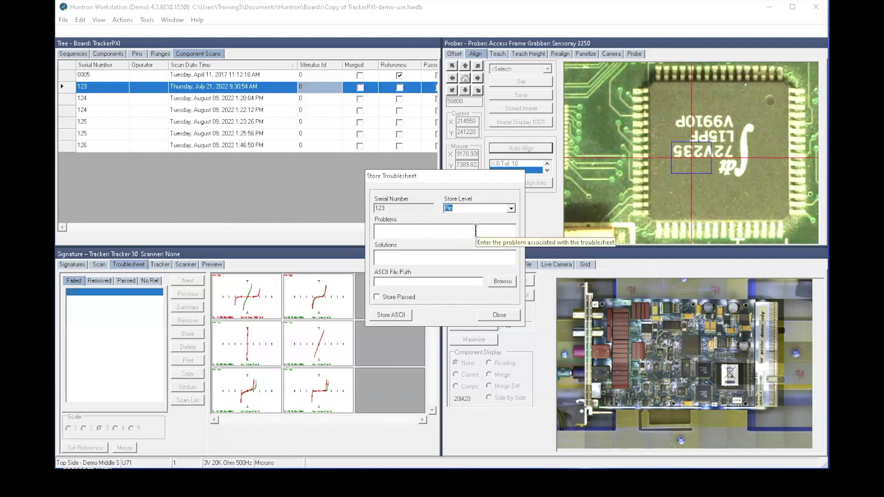
left_click(476, 231)
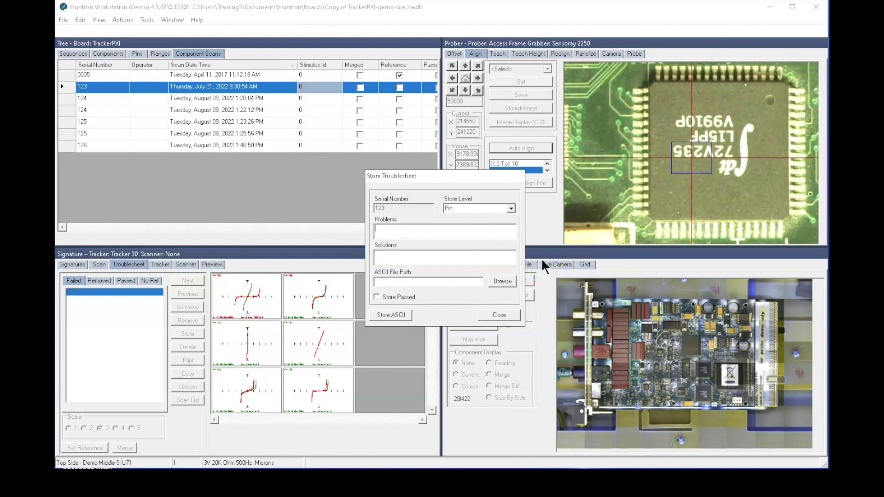
type("reset failed")
left_click(453, 257)
Store the troubleshoot data, including passed results, as the ASCII file 1234 in the ASCII test files folder.
left_click(454, 275)
left_click(502, 280)
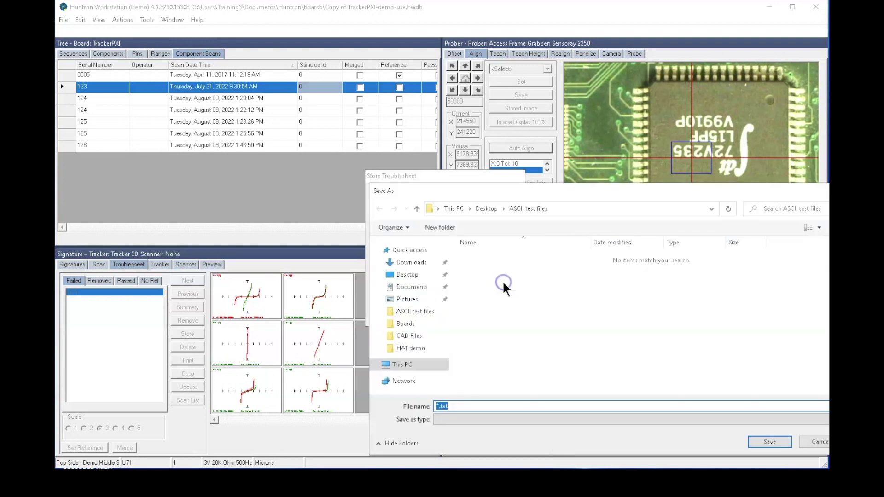
left_click(440, 406)
key("BackSpace")
type("1234")
left_click(768, 441)
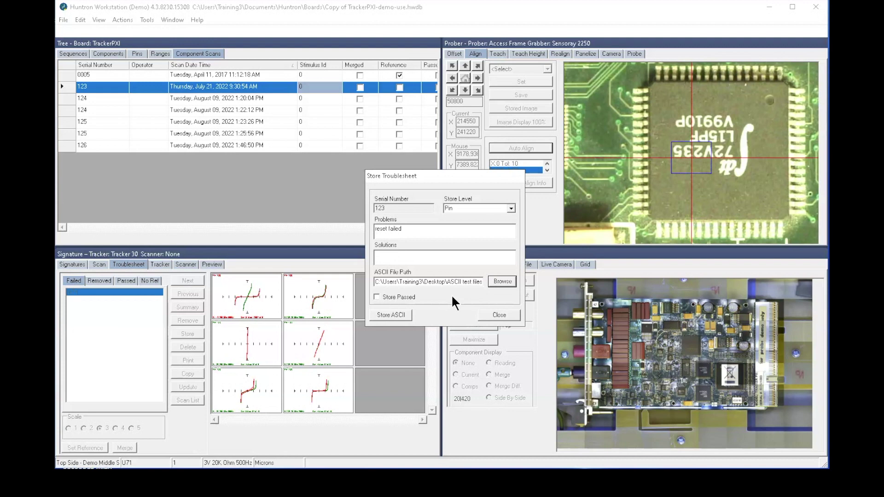
left_click(377, 297)
left_click(390, 315)
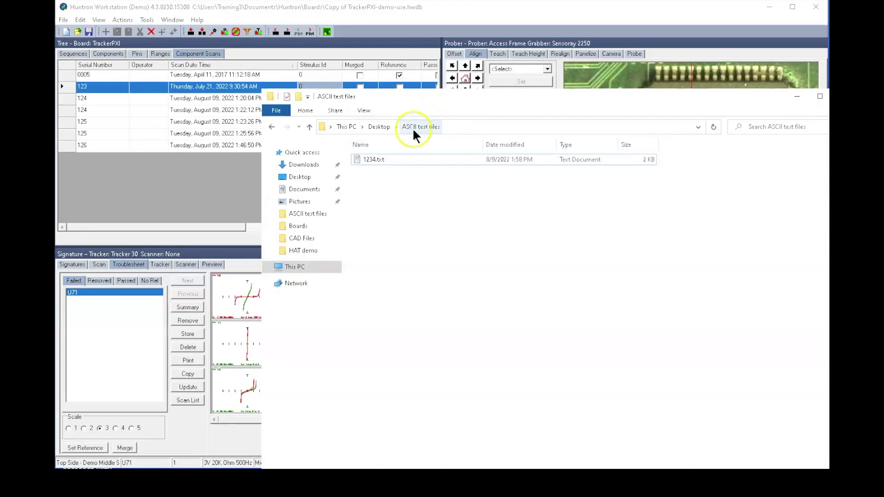
Open 1234.txt from the ASCII test files folder, examine the per-pin deviation, area and pass/fail values, and return to Huntron Workstation.
double_click(356, 157)
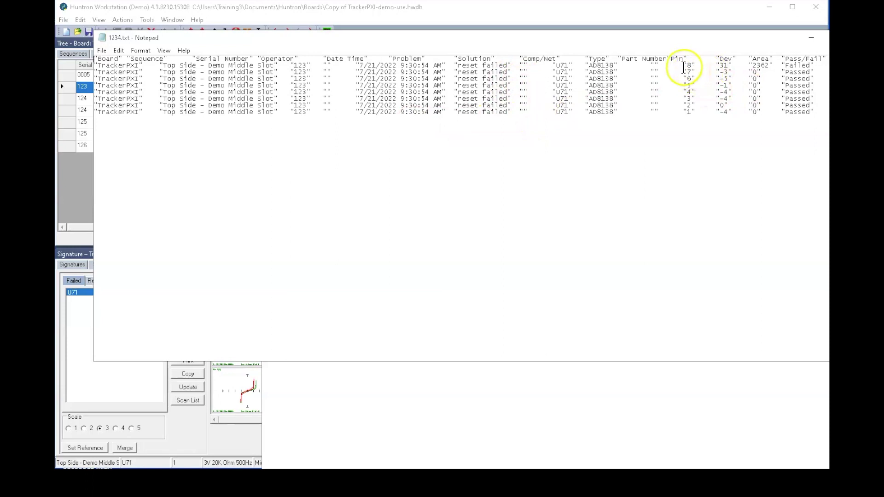
left_click_drag(686, 66, 819, 68)
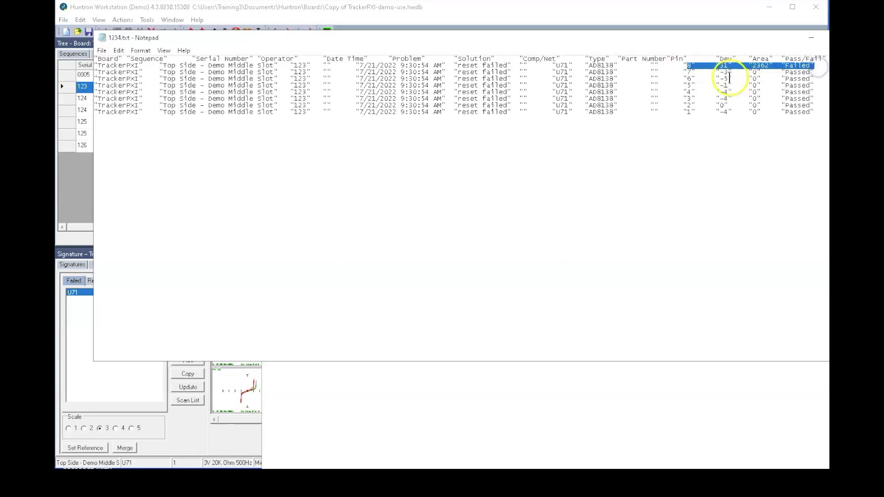
left_click_drag(687, 72, 807, 115)
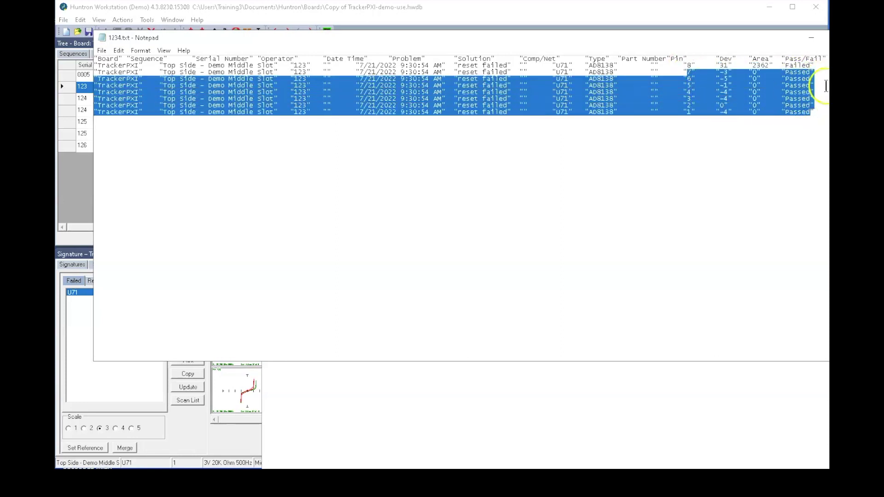
left_click(814, 127)
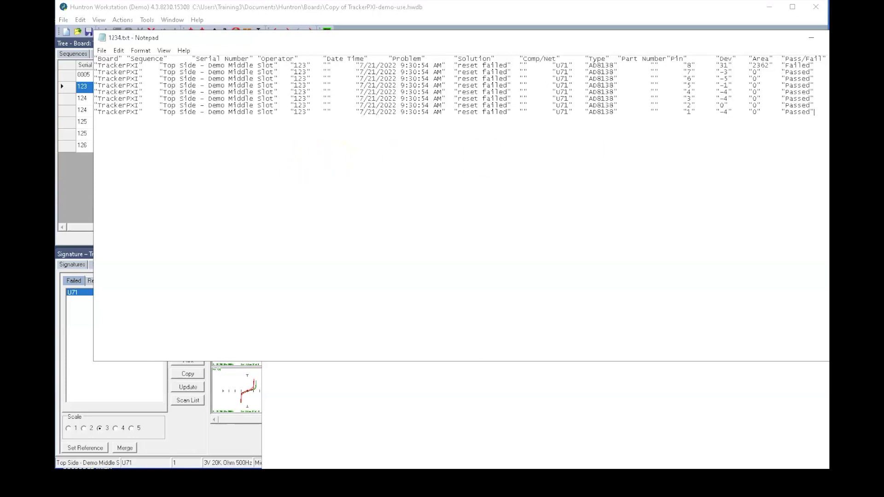
key("alt+F4")
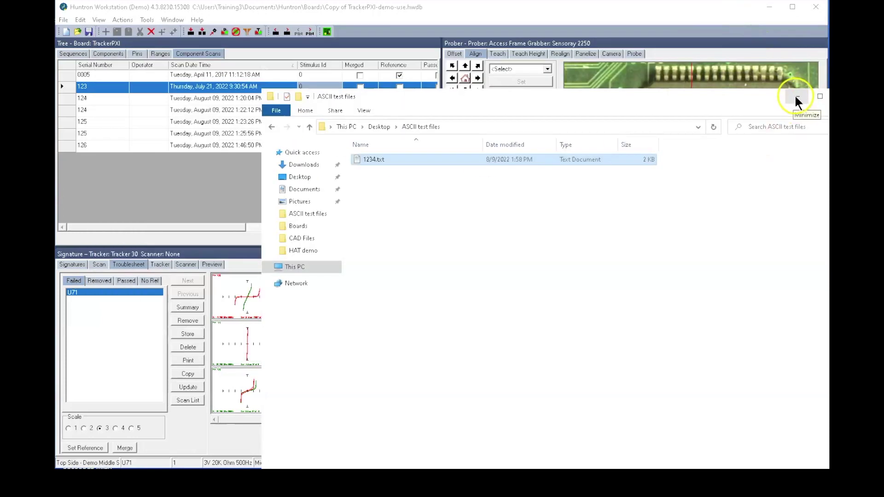
left_click(796, 96)
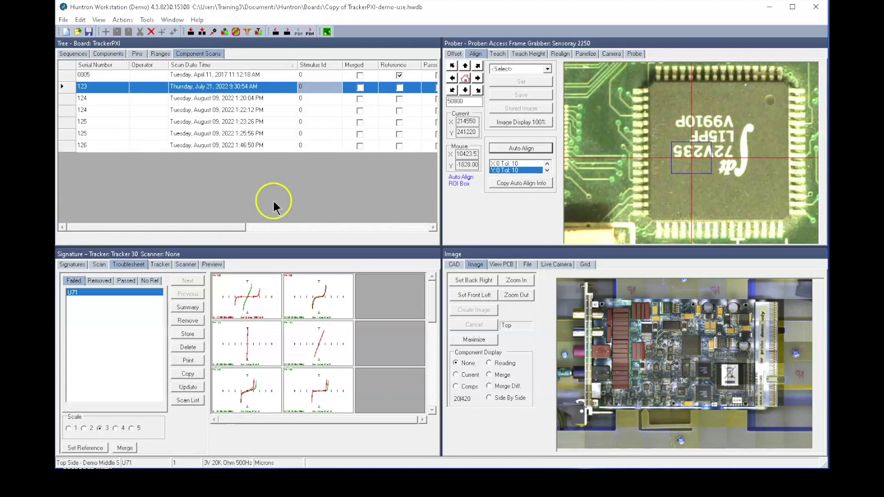
Edit the Top Side - Demo Middle Slot sequence to enable Auto Store ASCII and Auto Store Passed, with auto store level Pin.
left_click(73, 52)
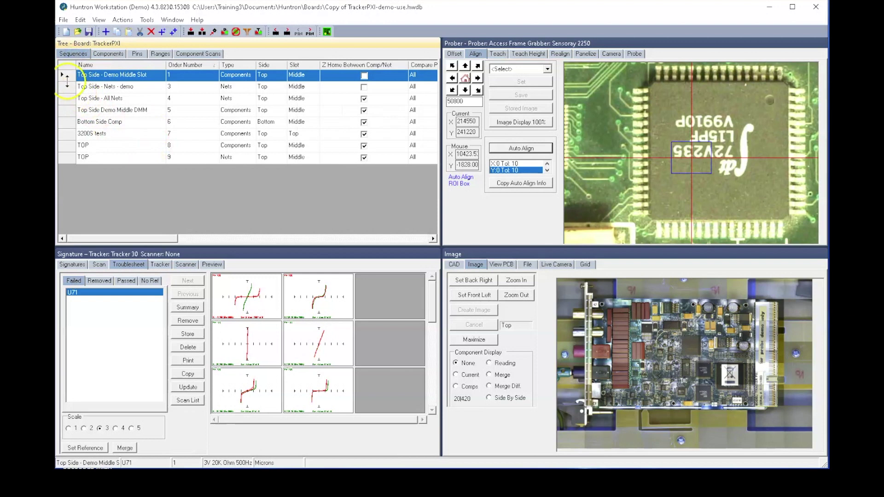
right_click(69, 75)
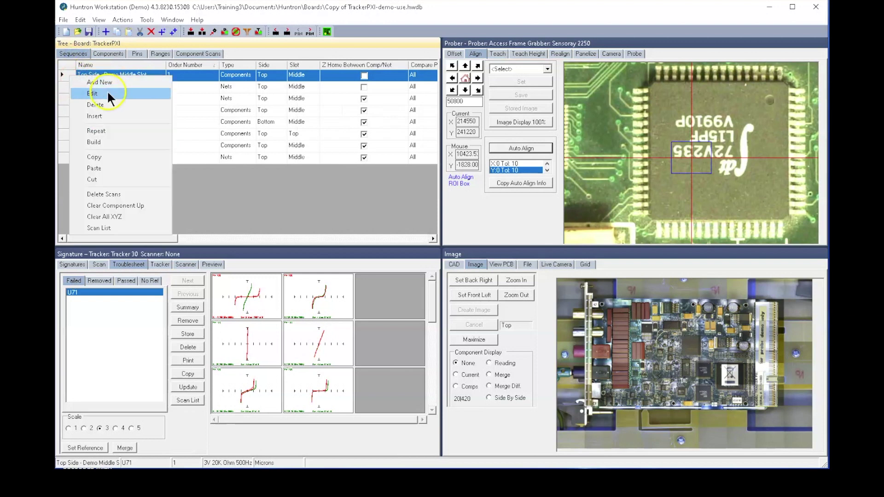
left_click(105, 92)
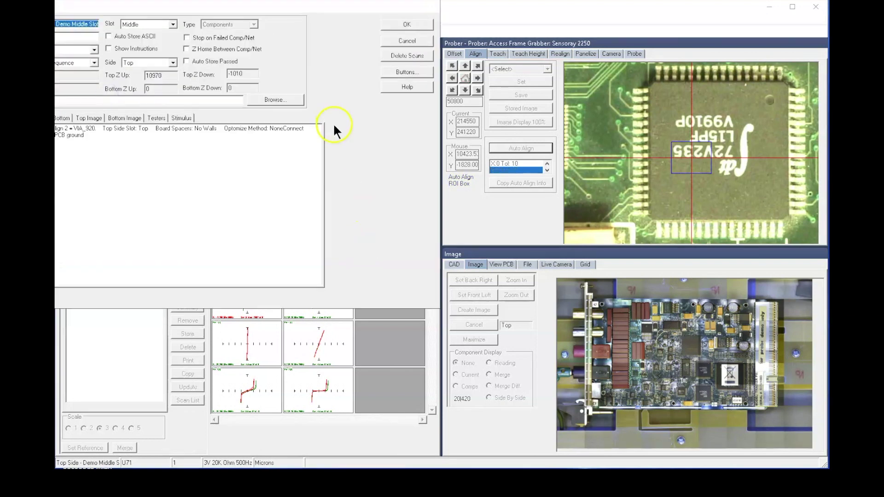
left_click_drag(283, 2, 430, 48)
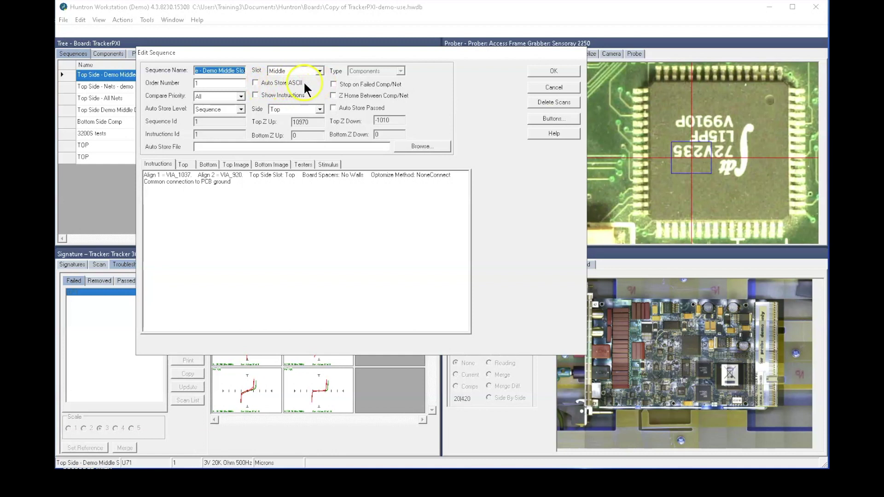
left_click(254, 82)
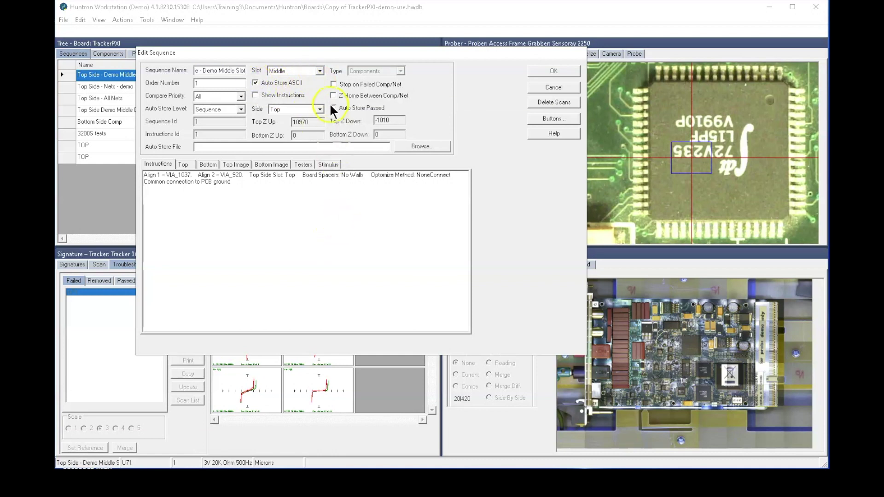
left_click(241, 109)
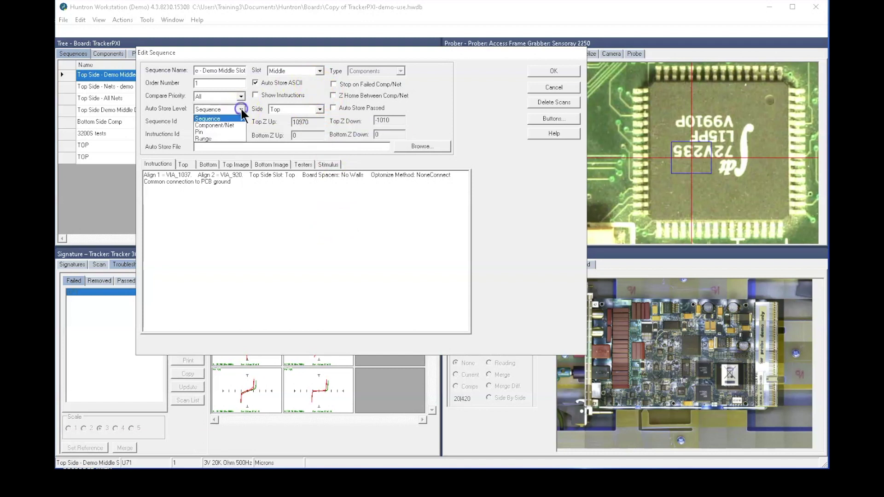
left_click(208, 132)
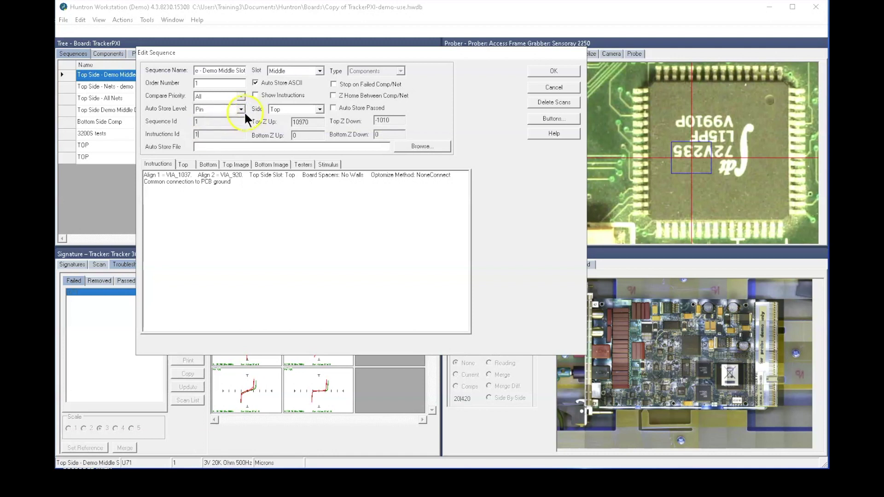
left_click(333, 108)
Set the existing 1234.txt in ASCII test files as the sequence's auto store file and apply the sequence changes.
left_click(413, 146)
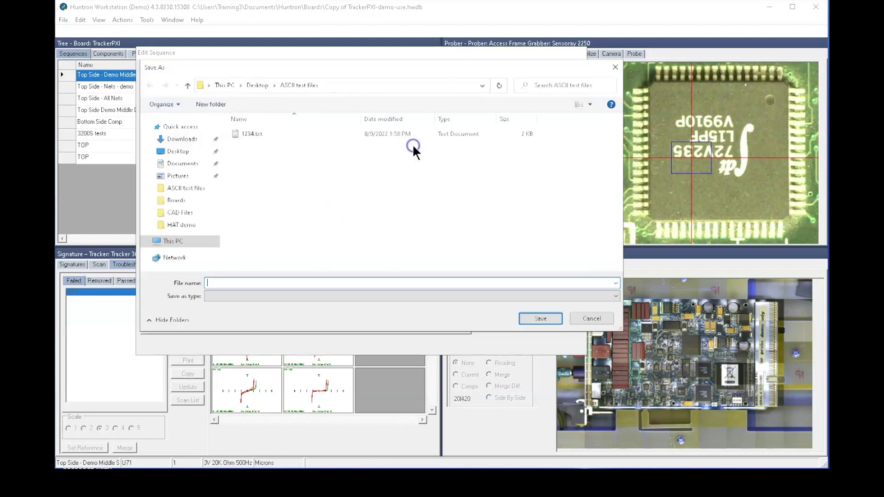
left_click(235, 134)
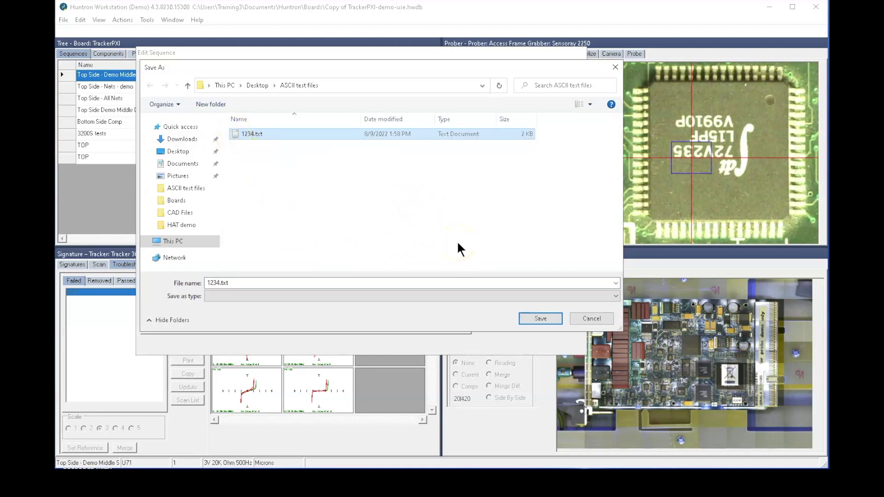
left_click(533, 318)
left_click(533, 319)
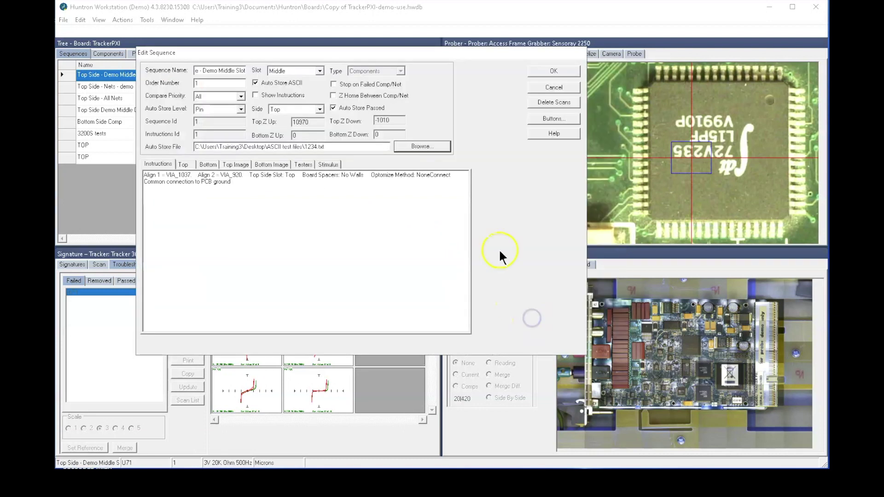
left_click(551, 73)
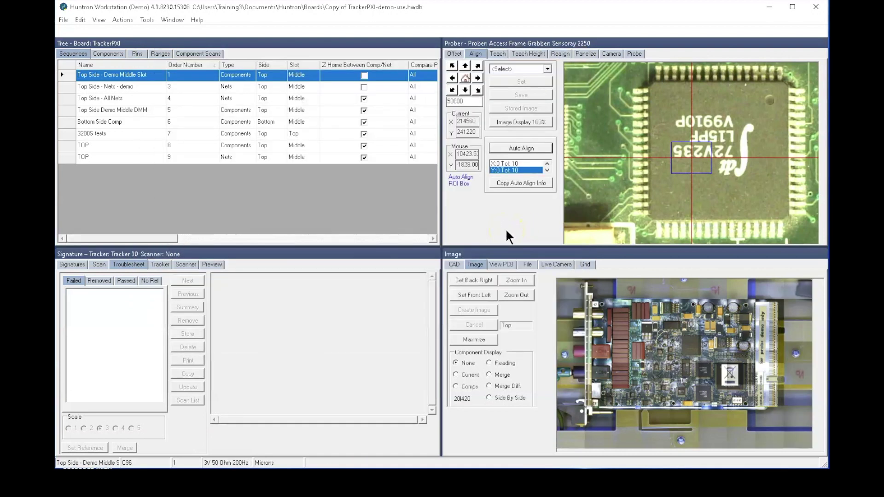
Select component U71 for scanning and set the scan's serial number to 128.
left_click(132, 70)
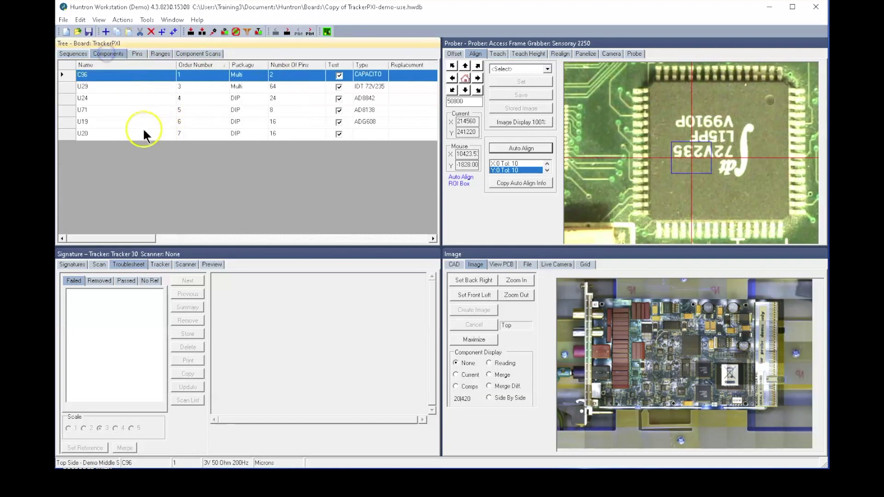
left_click(65, 109)
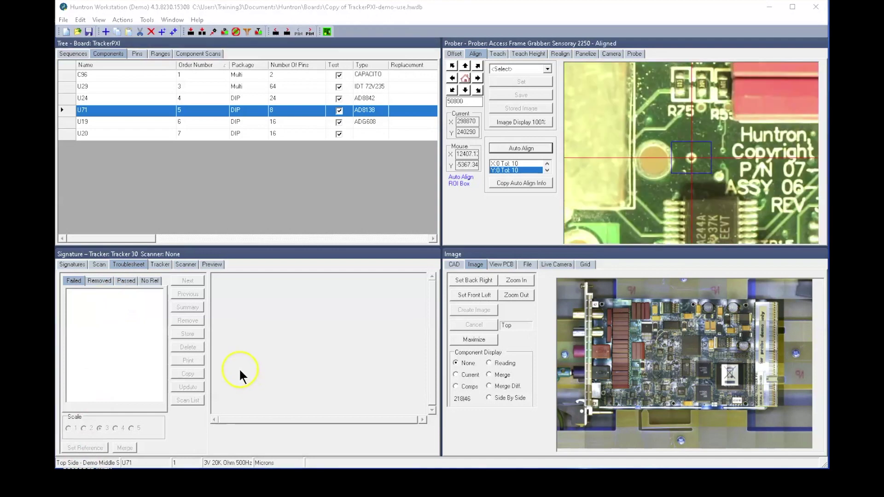
left_click(101, 266)
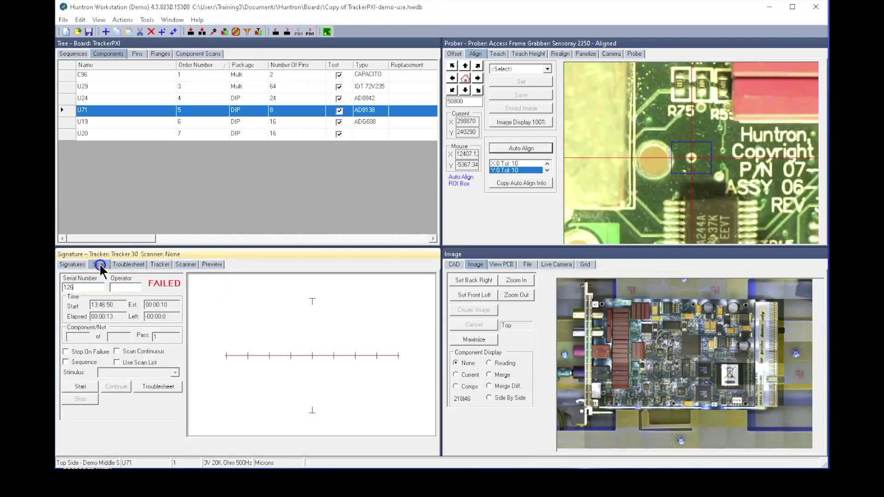
left_click(65, 286)
type("128")
left_click(71, 113)
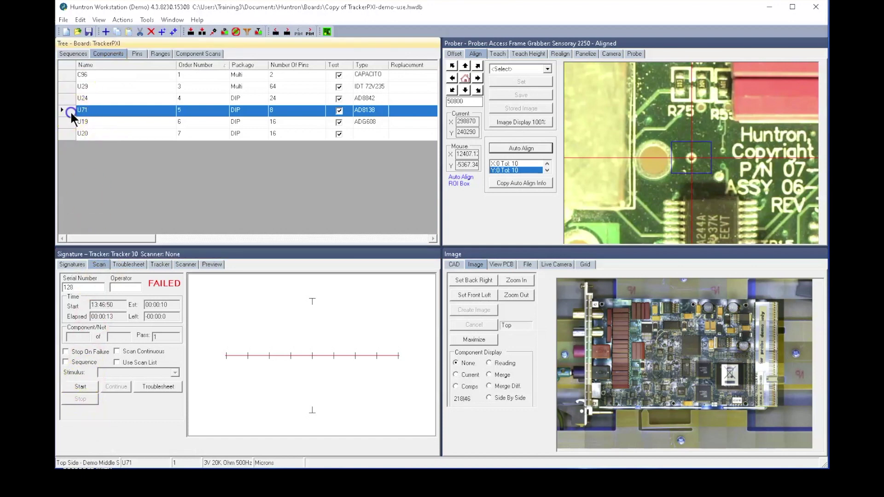
Run the U71 scan, continuing past the sequence instructions, and load its results for troubleshooting.
left_click(81, 387)
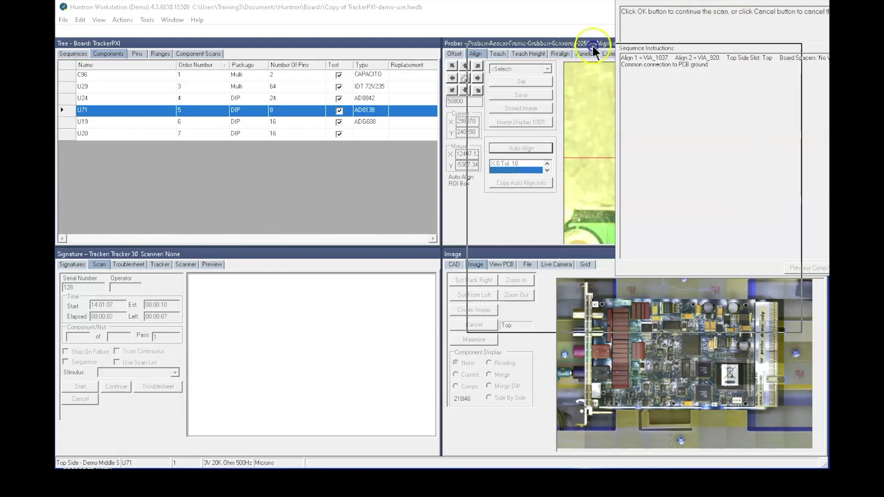
left_click(688, 334)
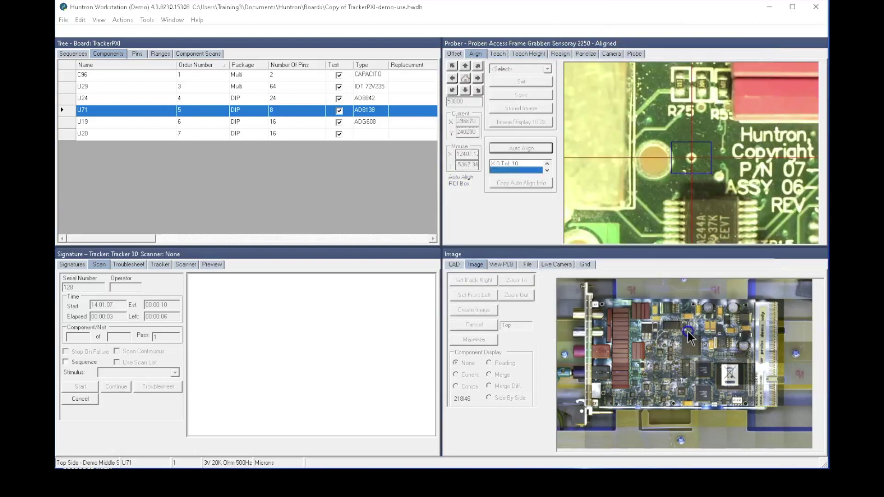
left_click(378, 199)
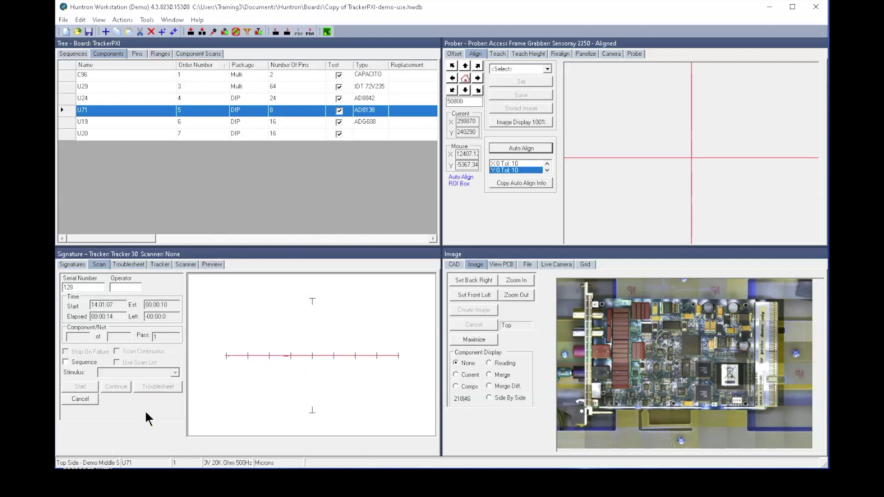
left_click(299, 320)
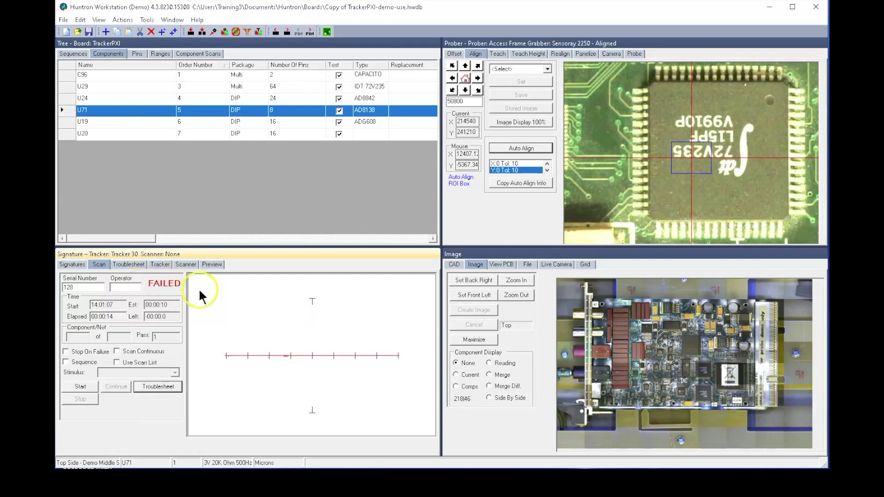
left_click(156, 386)
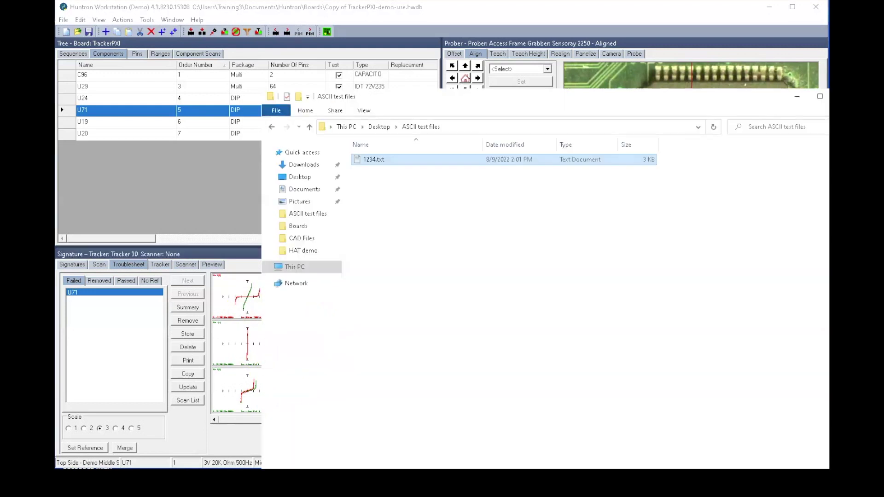
Open 1234.txt from the ASCII test files folder and examine the U71 pin entries stored for serial number 128.
left_click(493, 271)
left_click(453, 68)
left_click(330, 125)
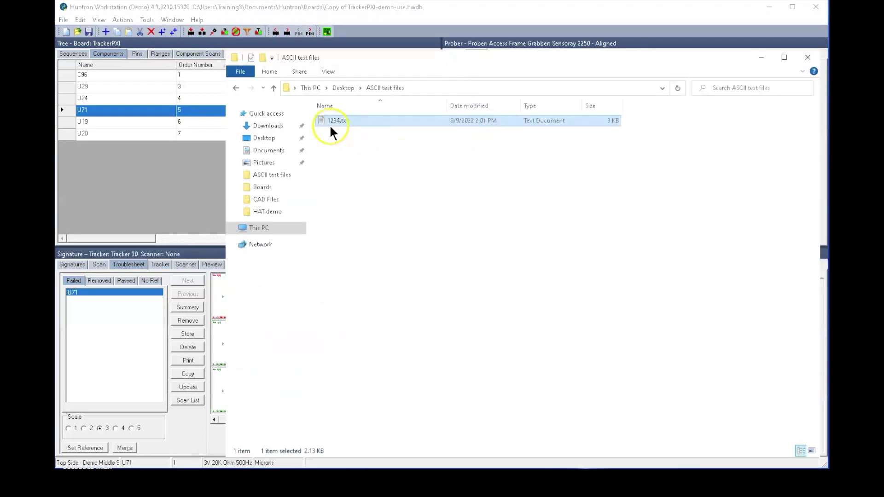
double_click(323, 122)
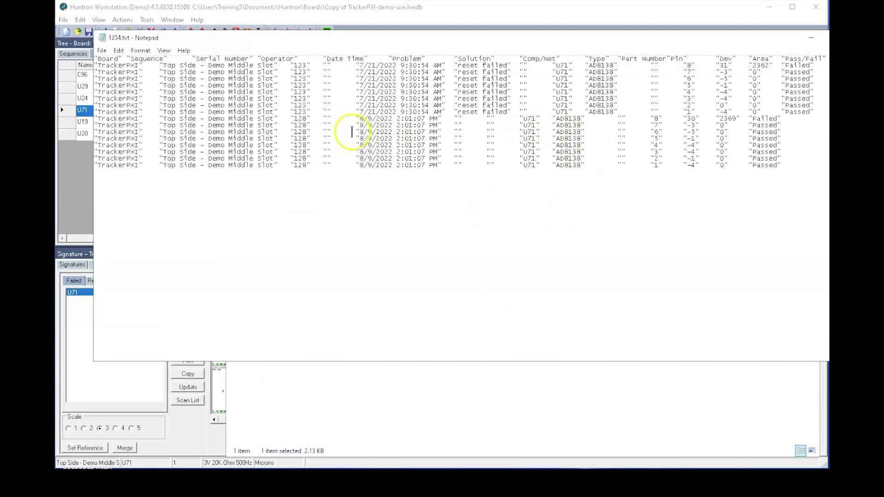
left_click_drag(523, 119, 797, 165)
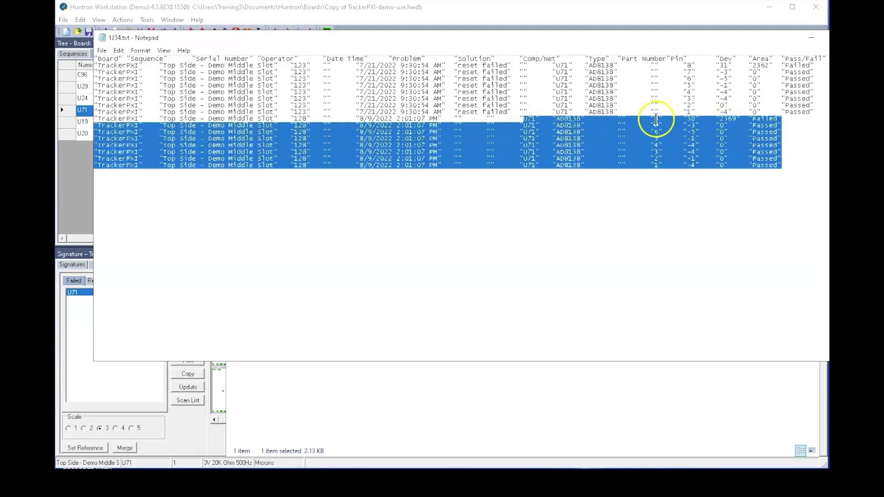
left_click(656, 119)
left_click_drag(656, 119, 787, 168)
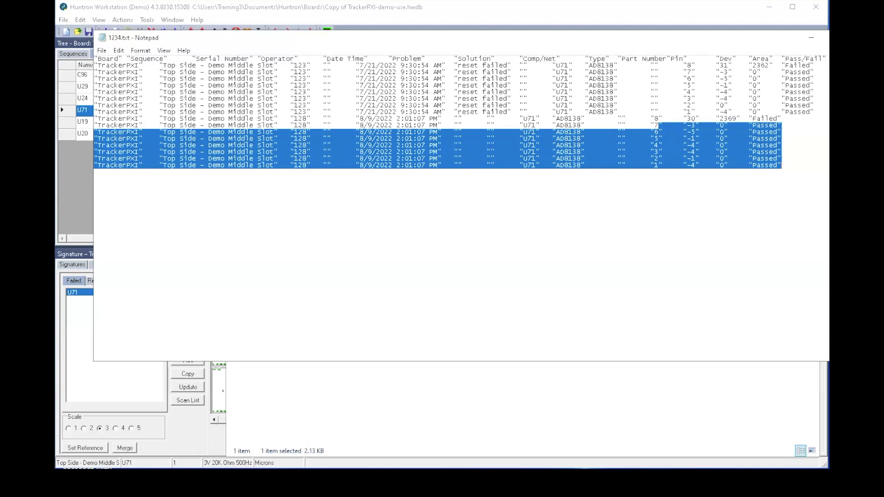
Close the text file, switch back to Huntron Workstation and display the list of component scans for U71.
key("alt+F4")
left_click(143, 194)
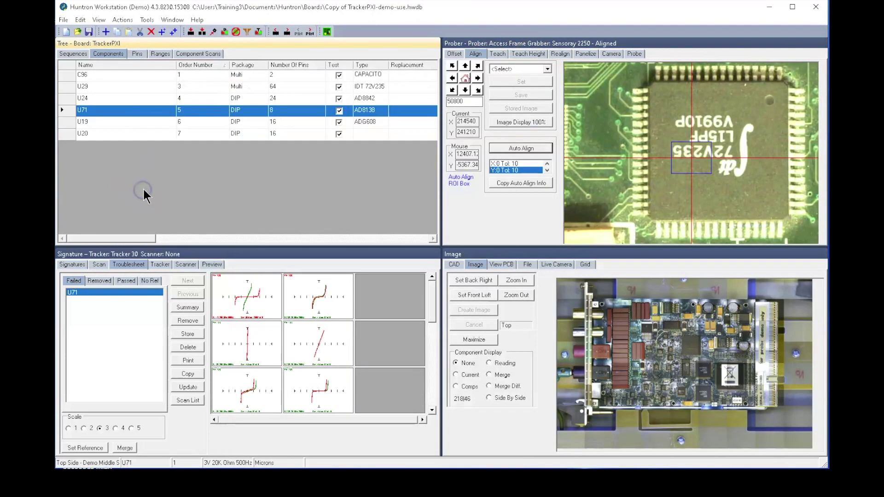
left_click(205, 53)
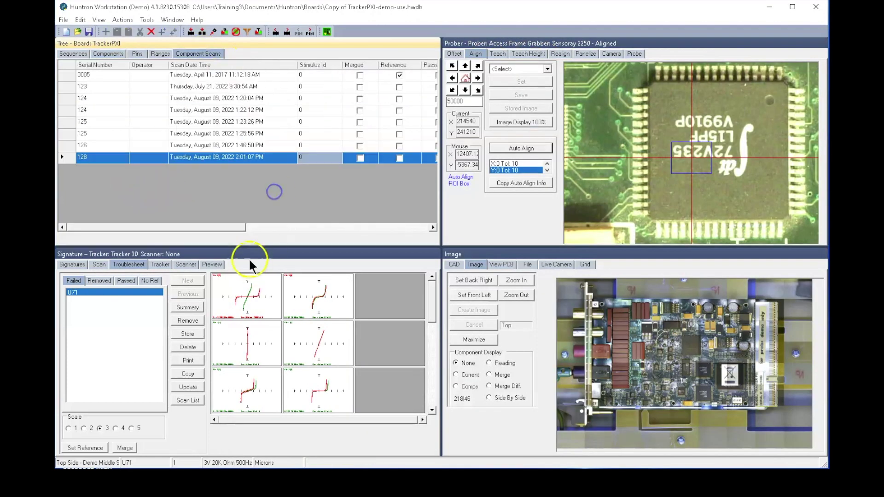